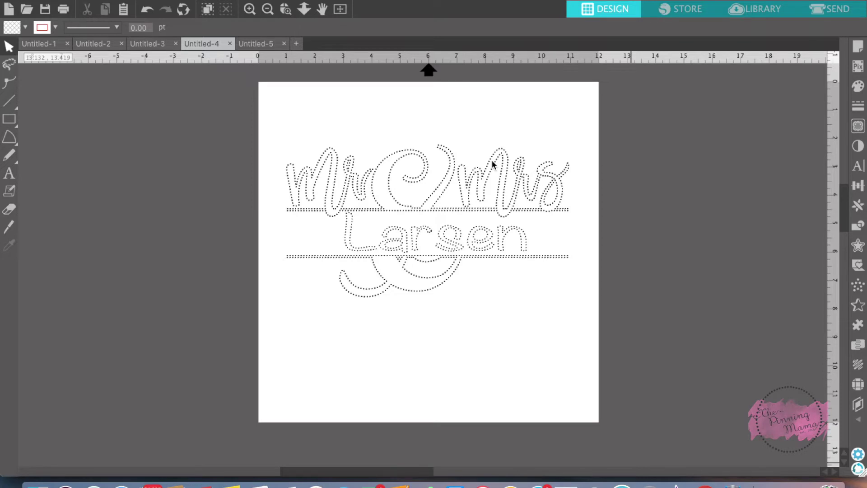
Step: Switch to the Untitled-5 document with the pink Mr & Mrs Larsen outline
click(261, 43)
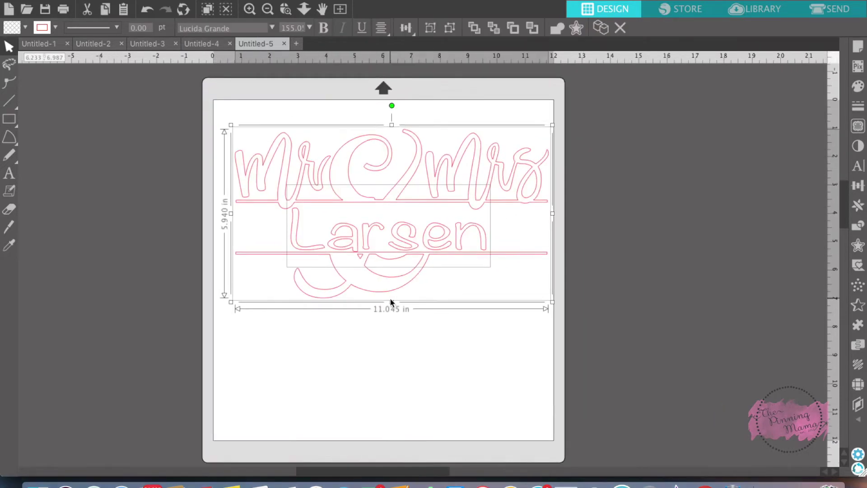
click(582, 305)
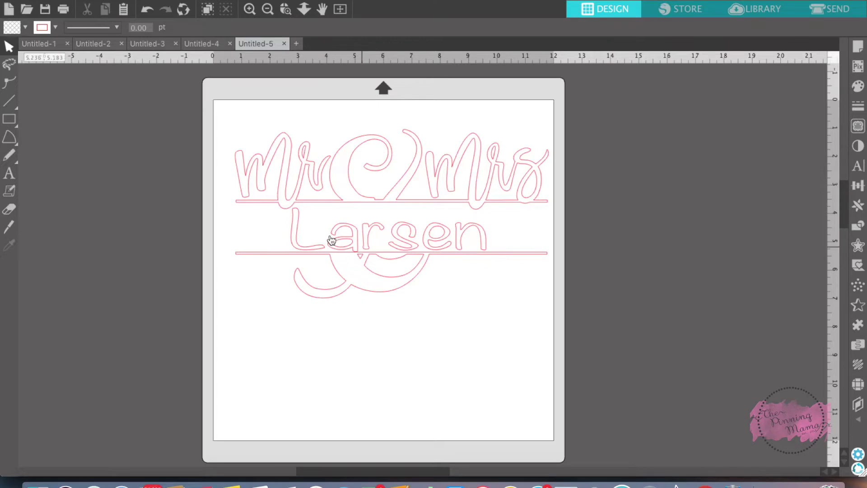
click(405, 239)
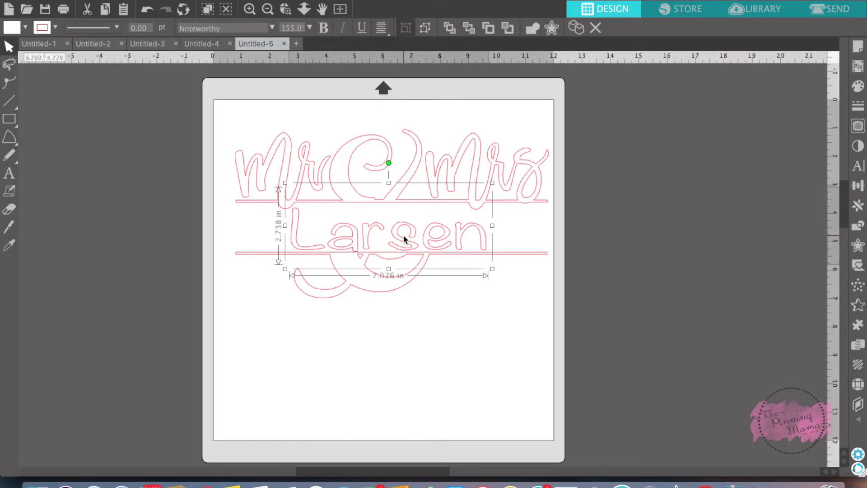
click(496, 168)
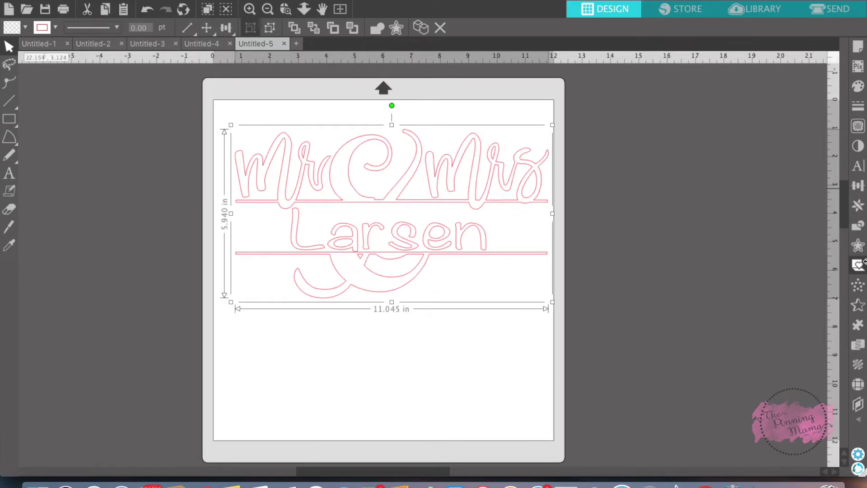
click(858, 287)
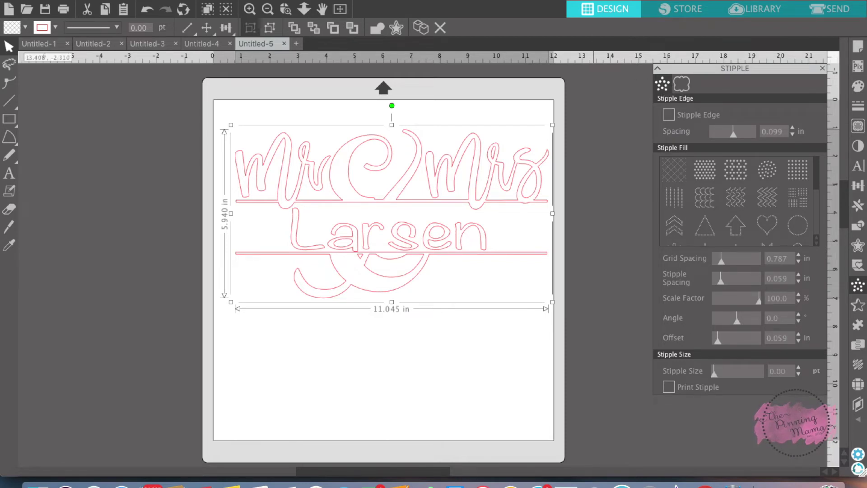
Step: Show the stipple settings in the top menu, then close the list without choosing anything
click(198, 0)
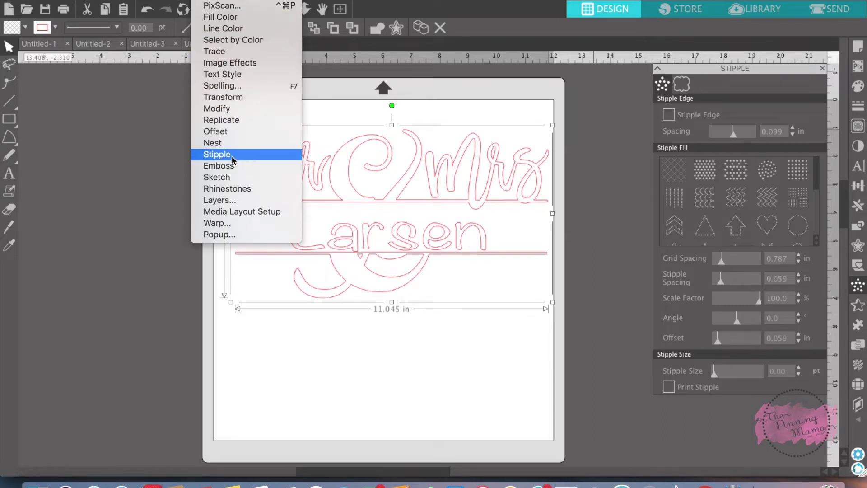
click(108, 164)
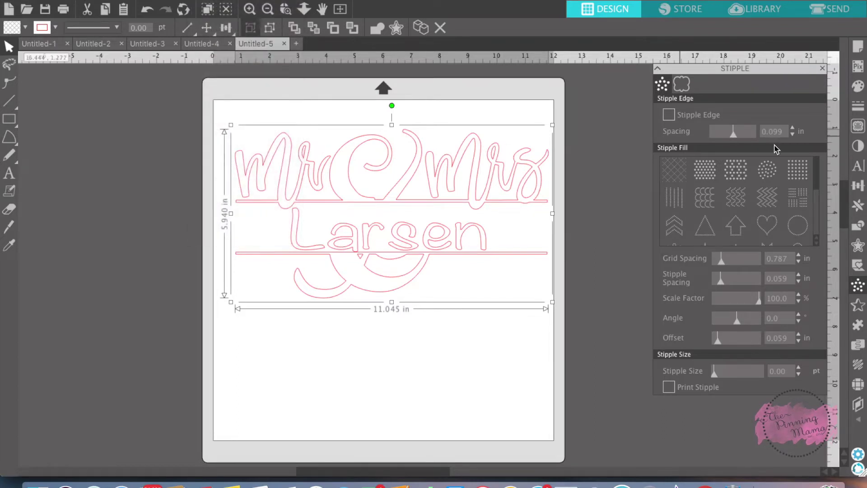
Step: Turn on Stipple Edge for the whole design and for the Larsen text
click(672, 117)
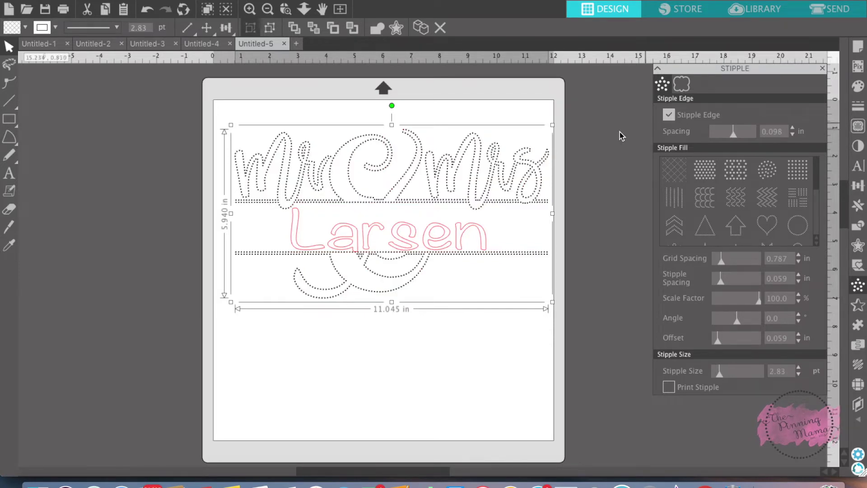
click(438, 234)
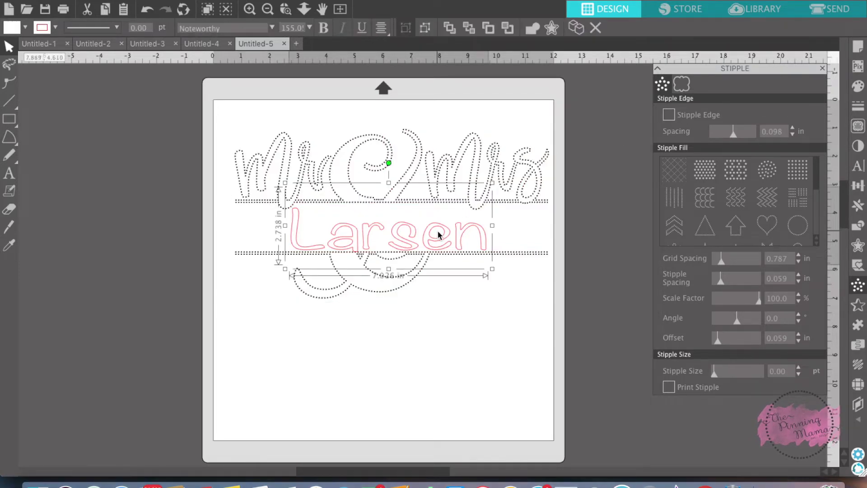
click(669, 115)
click(602, 185)
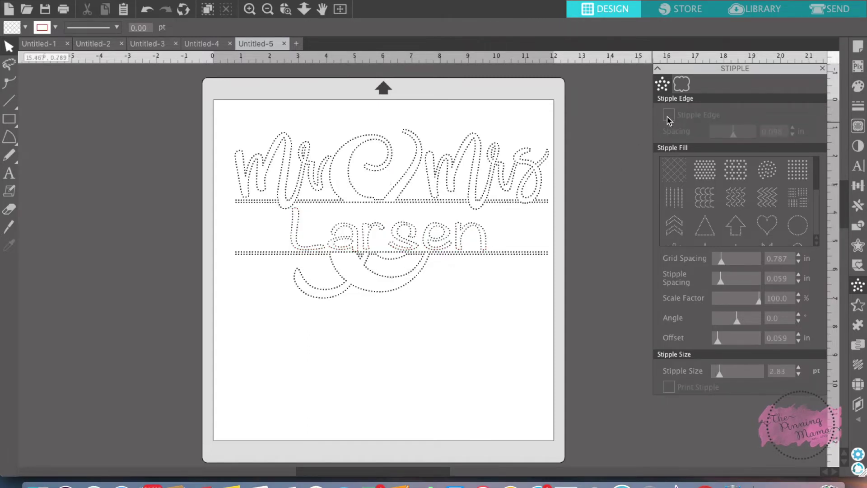
click(534, 188)
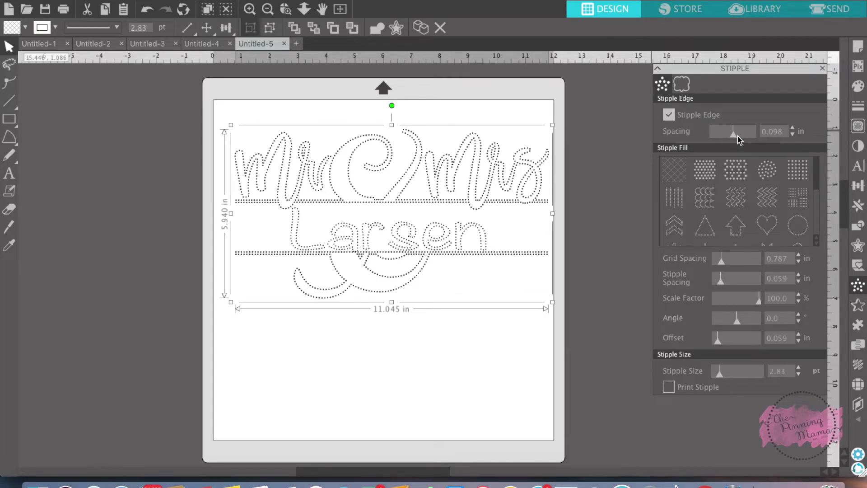
Step: Tighten the edge dot spacing to 0.085 in, then switch to the Hello Summer design in Untitled-3
drag(733, 136, 731, 136)
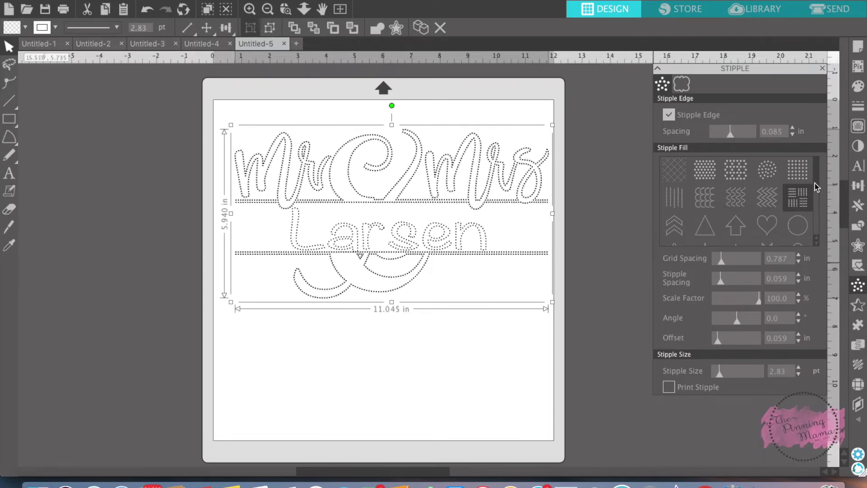
click(820, 201)
click(822, 174)
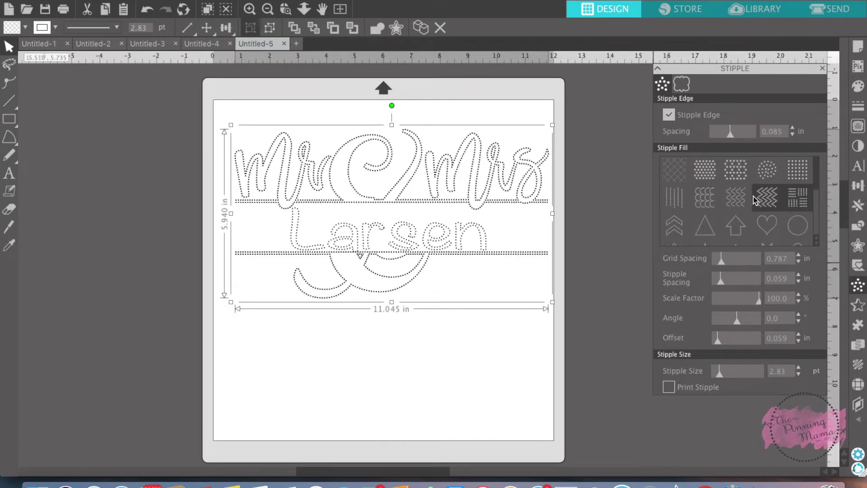
click(159, 43)
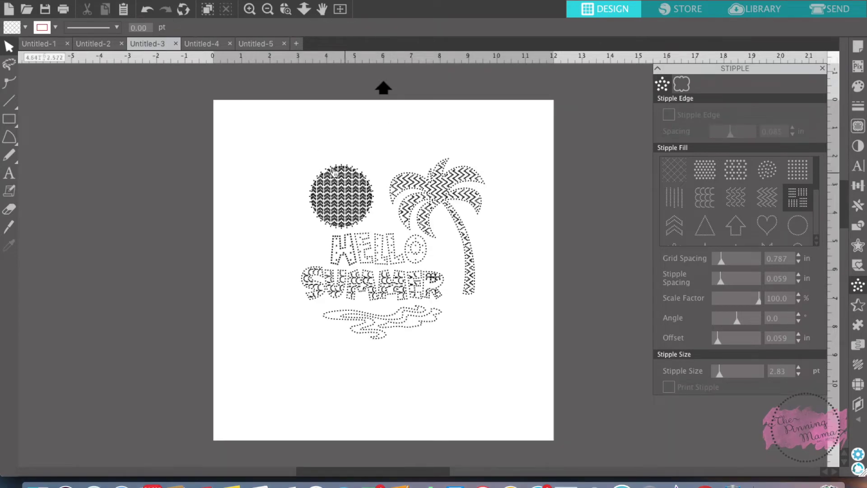
Step: Compare the stipple settings of the palm tree, sun, HELLO text and SUMMER letters
click(441, 200)
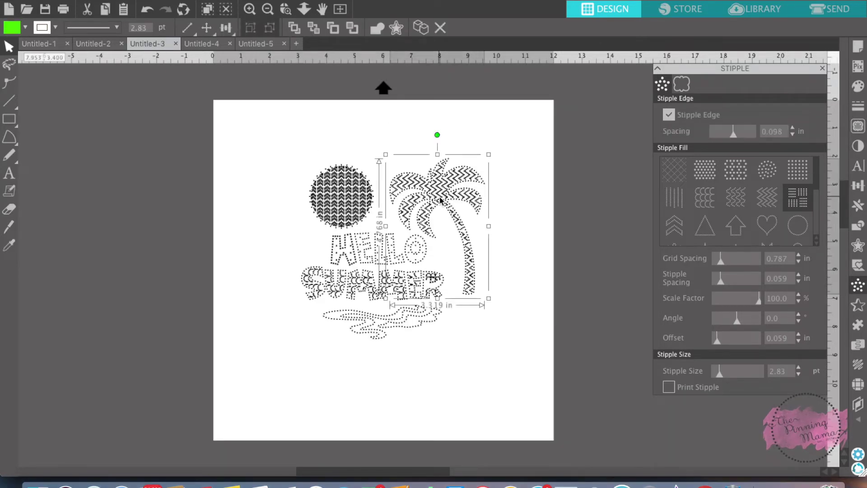
click(341, 191)
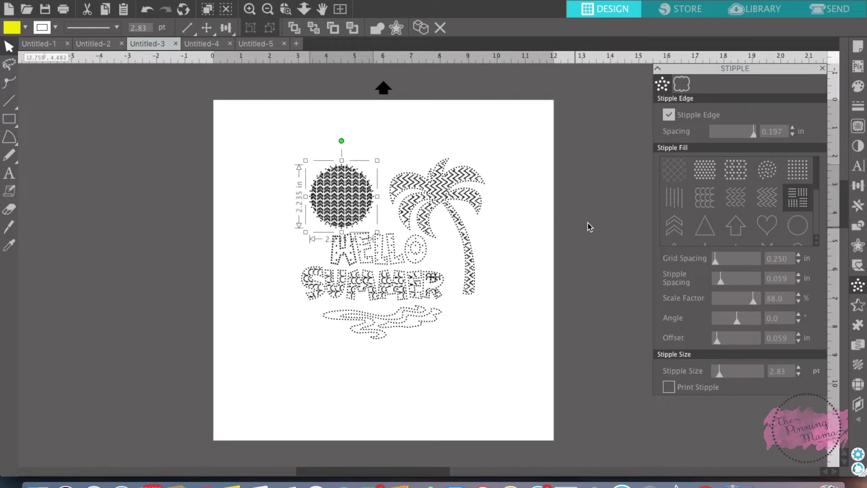
click(442, 197)
click(442, 196)
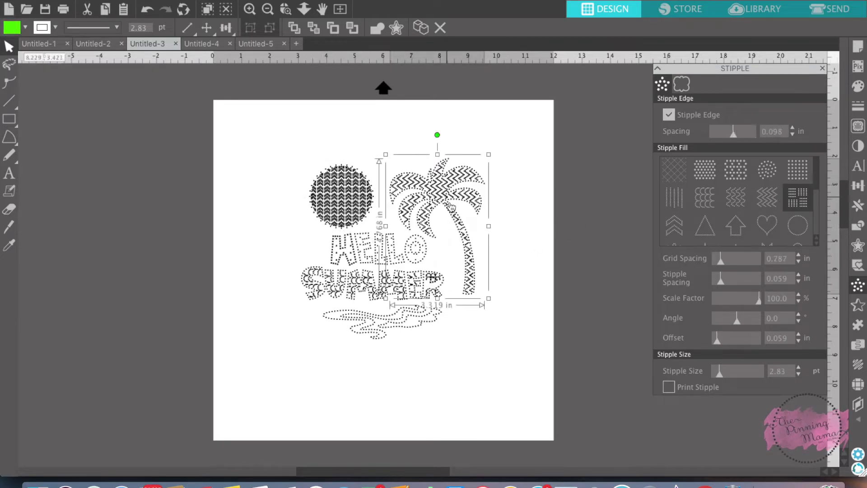
click(358, 260)
click(423, 273)
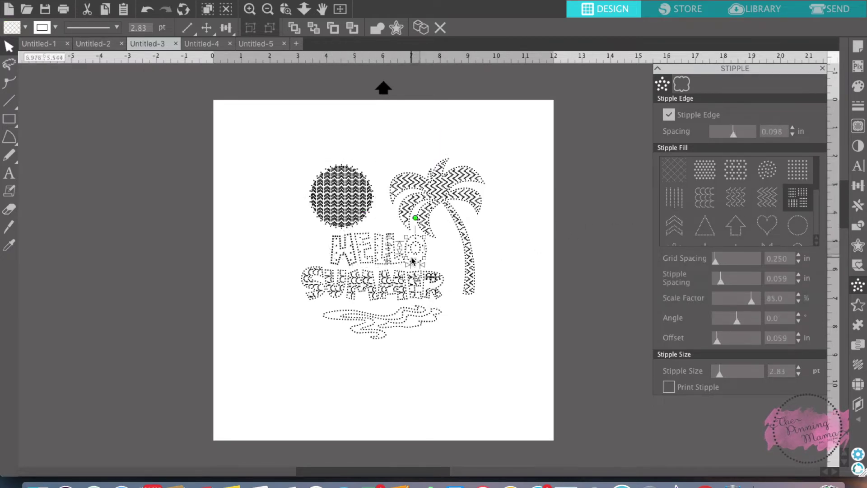
click(358, 288)
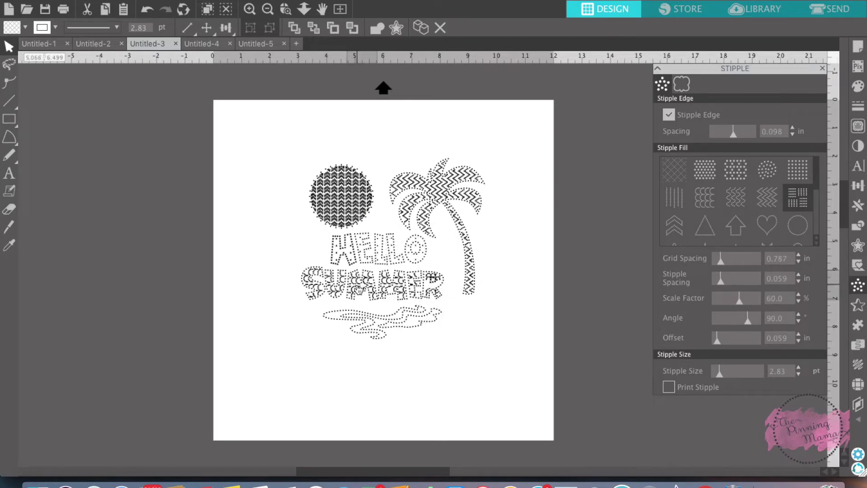
Step: Reselect the sun and widen its chevron fill grid spacing to 0.375 in
click(439, 209)
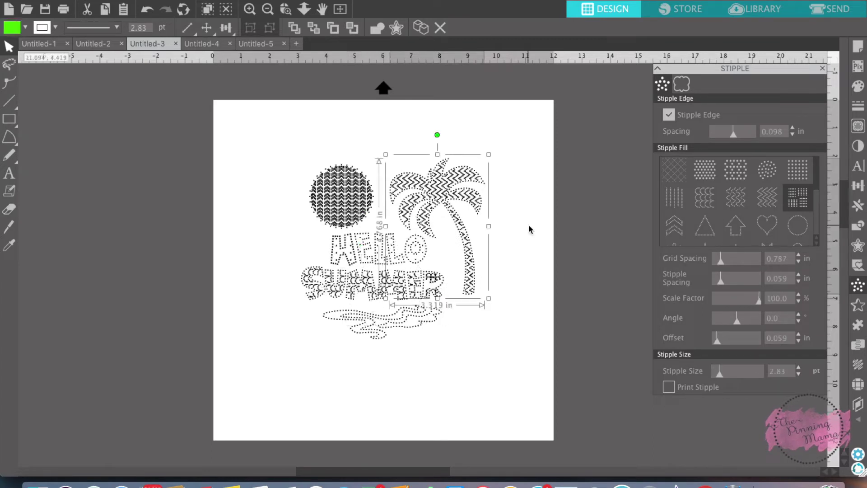
click(336, 192)
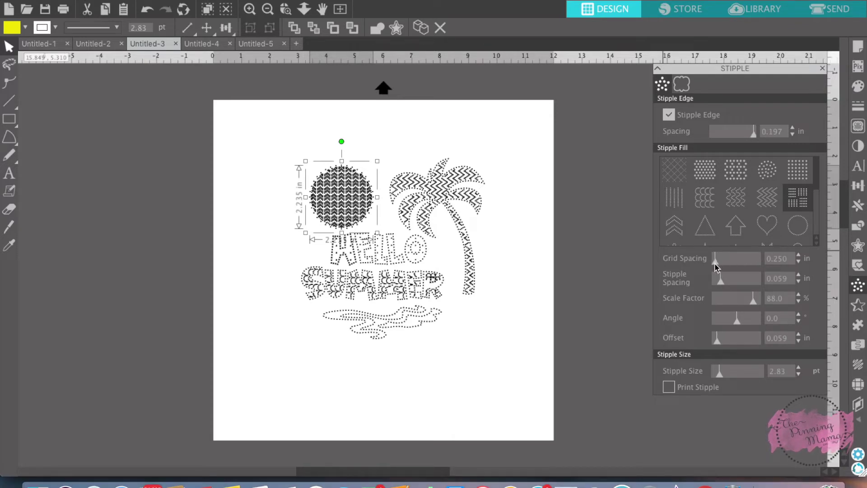
mouse_move(715, 263)
mouse_down()
mouse_move(736, 262)
mouse_move(718, 262)
mouse_up()
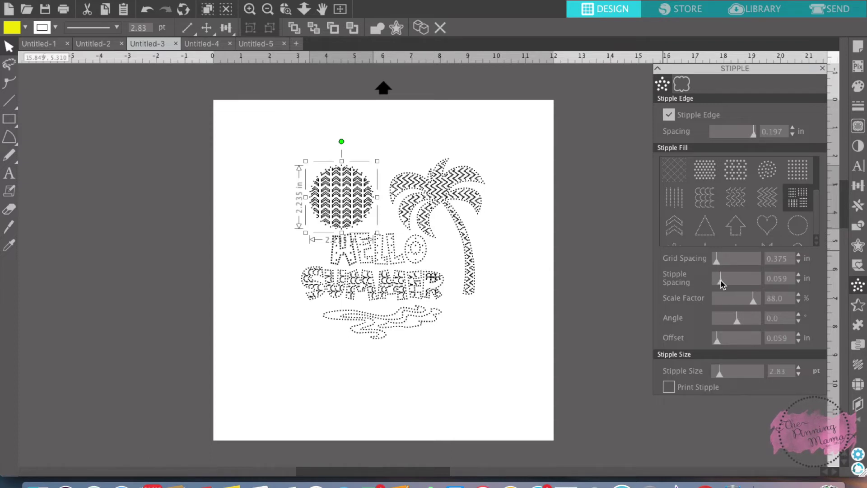
Step: Set the sun's stipple spacing to 0.070, angle -40° and offset 0, then switch to Untitled-5
mouse_move(721, 282)
mouse_down()
mouse_move(735, 281)
mouse_move(722, 282)
mouse_up()
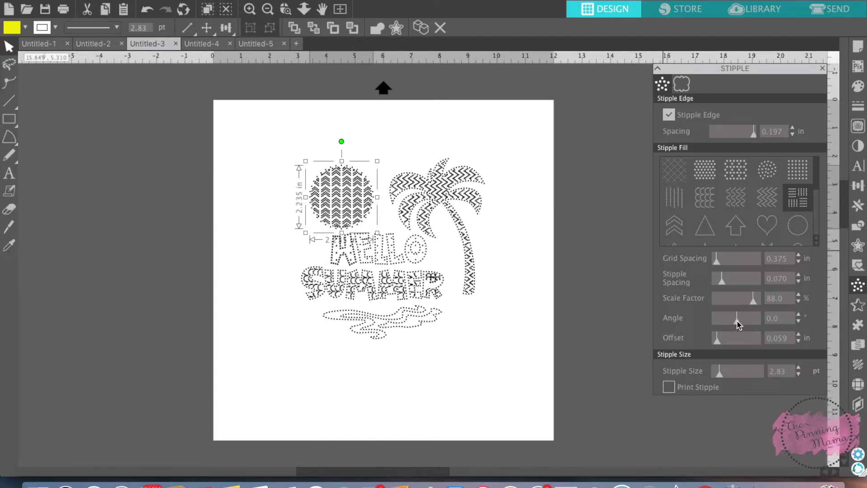
mouse_move(738, 320)
mouse_down()
mouse_move(752, 319)
mouse_move(733, 323)
mouse_up()
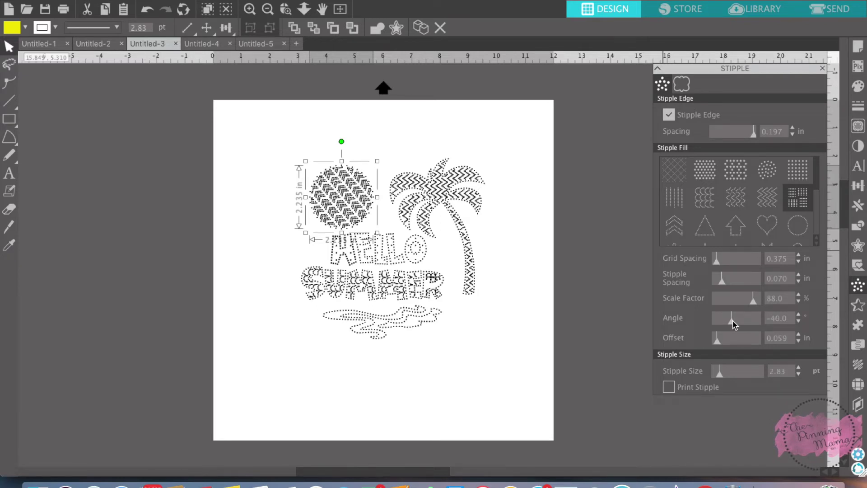
drag(734, 324, 716, 339)
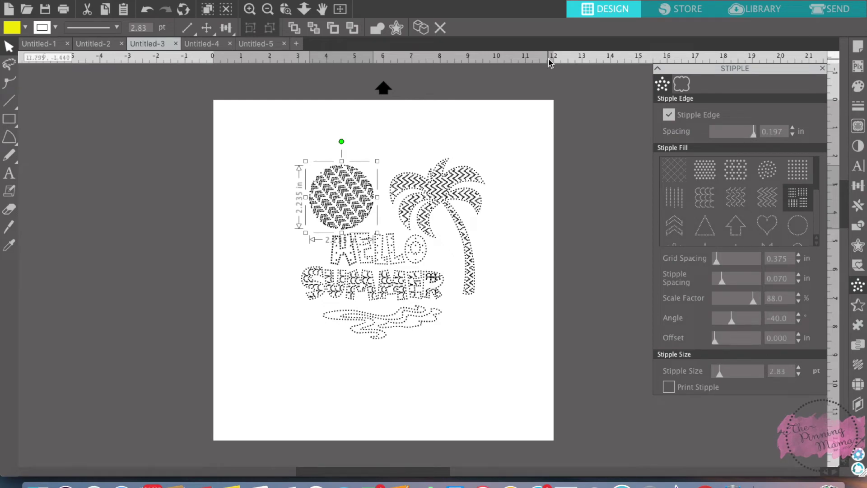
click(269, 45)
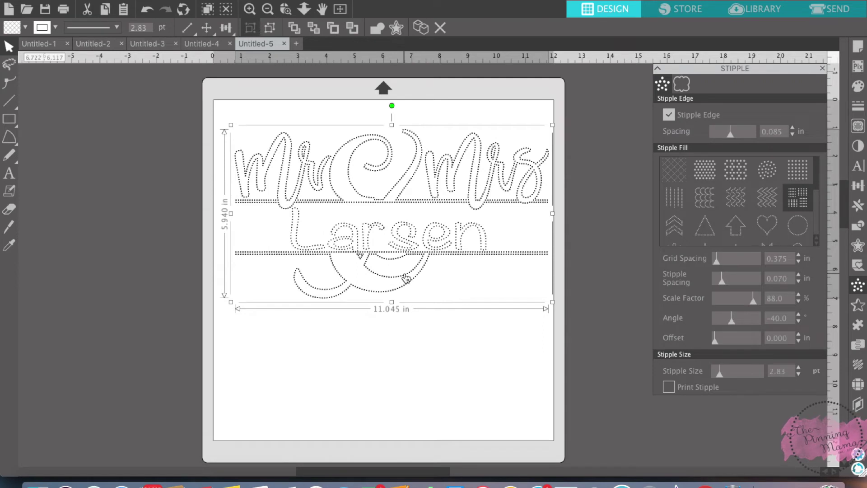
Step: In the Send panel, keep Sketch Pen and Cardstock, Plain, and show settings by Line colour
click(829, 16)
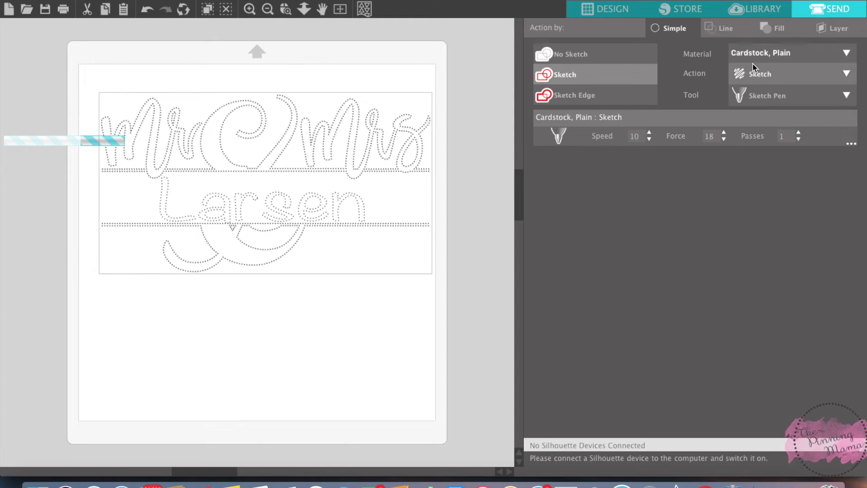
click(838, 95)
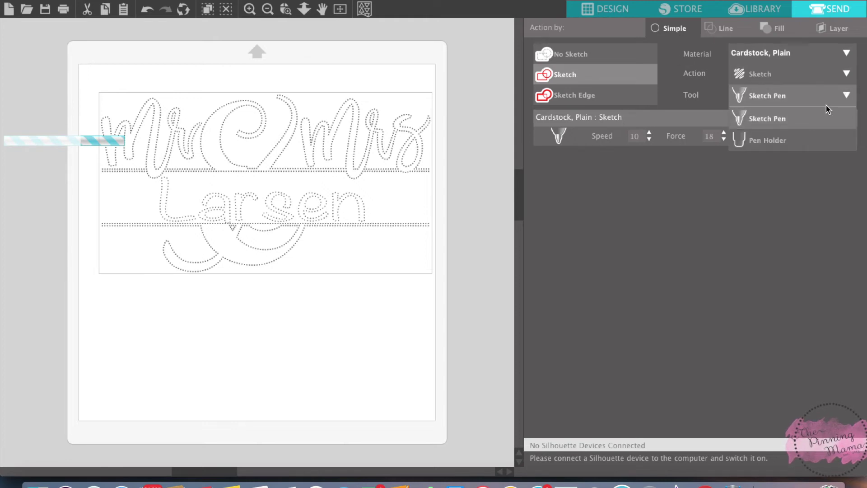
click(792, 126)
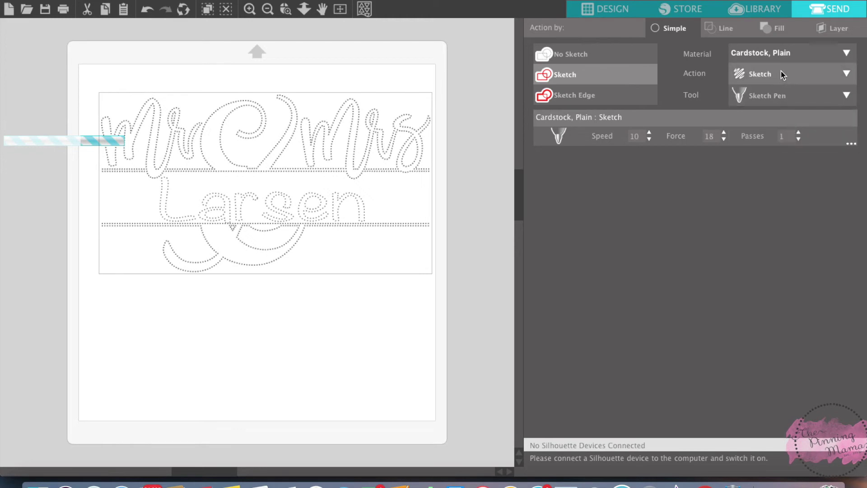
click(793, 57)
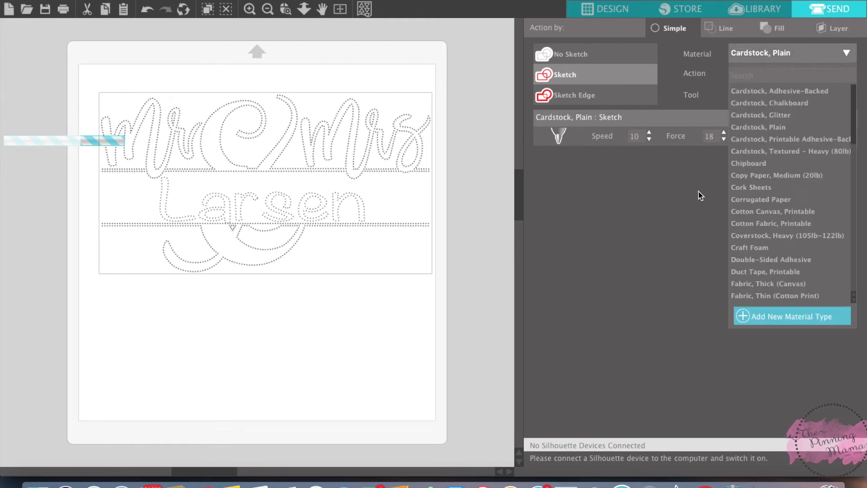
click(656, 231)
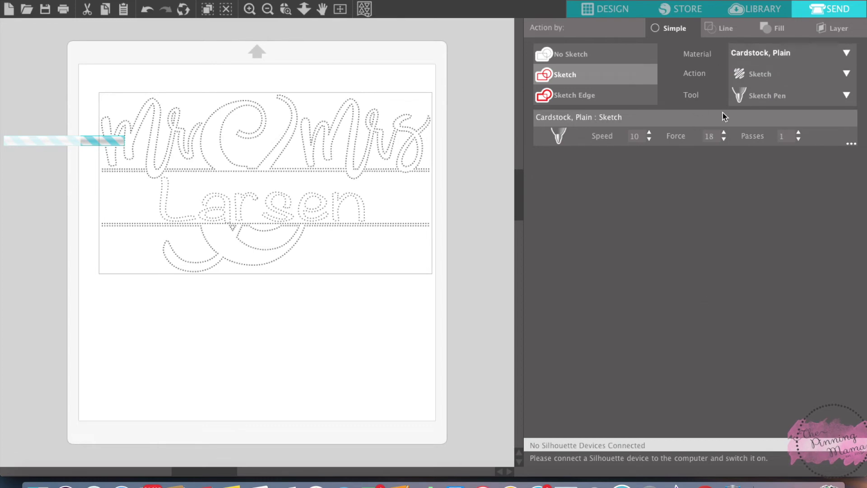
click(719, 35)
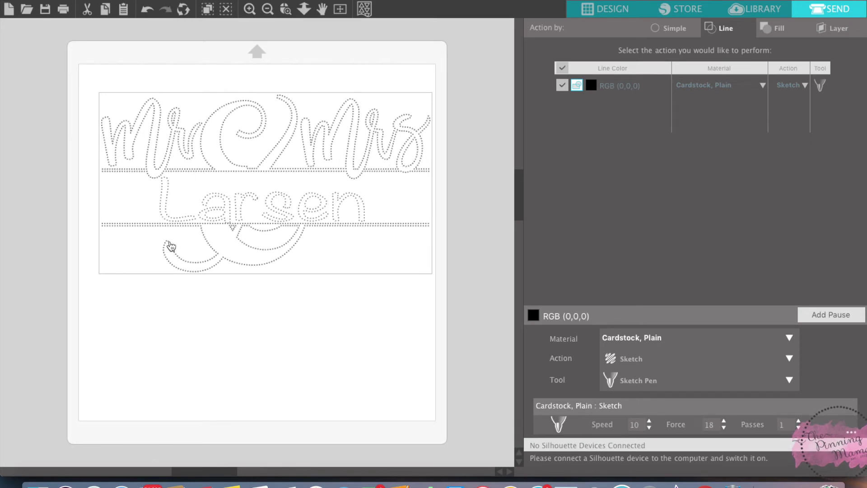
Step: Include the black RGB (0,0,0) lines and review the Fill, Layer and Simple views
click(562, 86)
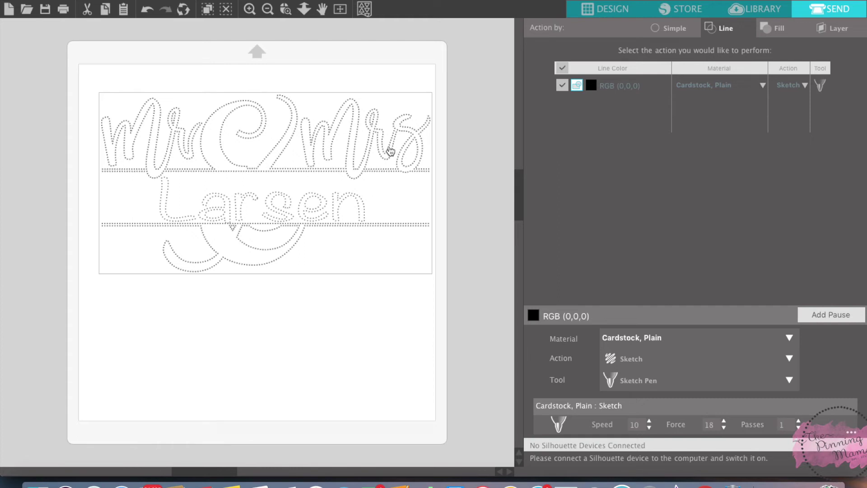
click(776, 30)
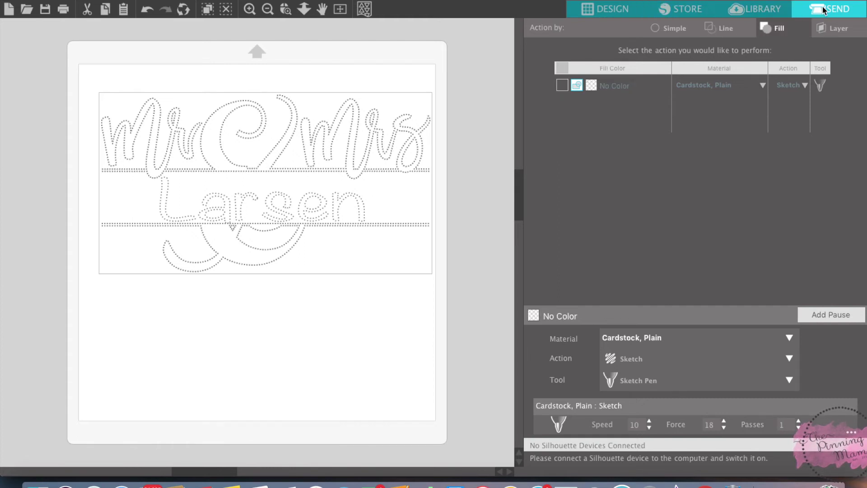
click(833, 30)
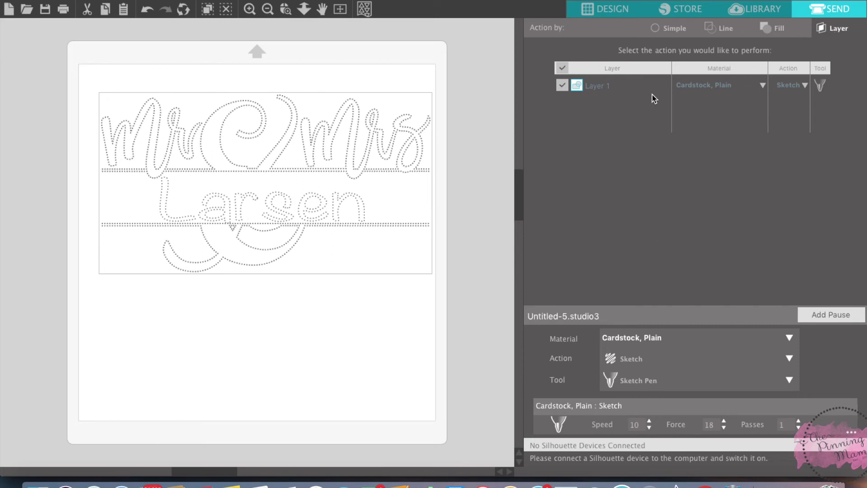
click(668, 29)
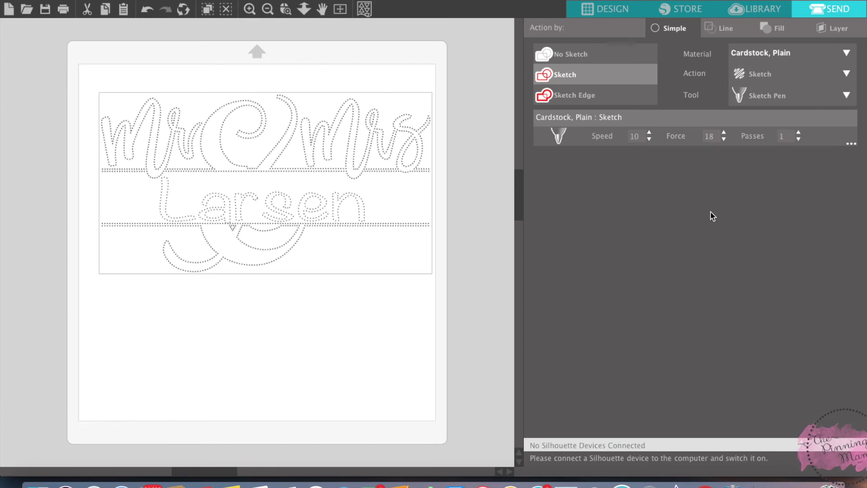
Step: Confirm Sketch Pen as the tool and return to the Design workspace
click(843, 98)
click(844, 98)
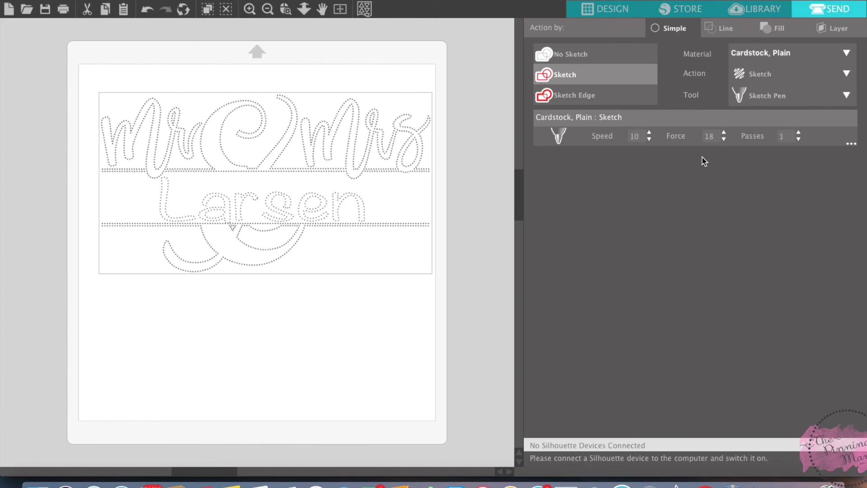
click(604, 11)
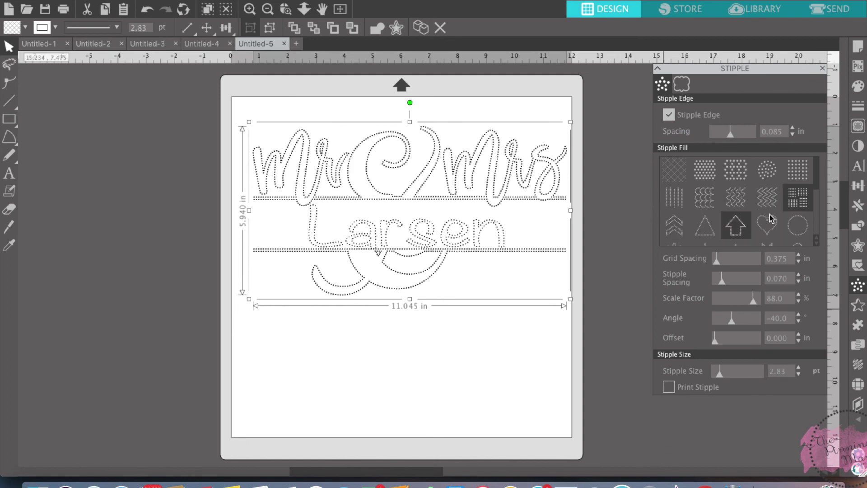
click(216, 44)
click(145, 45)
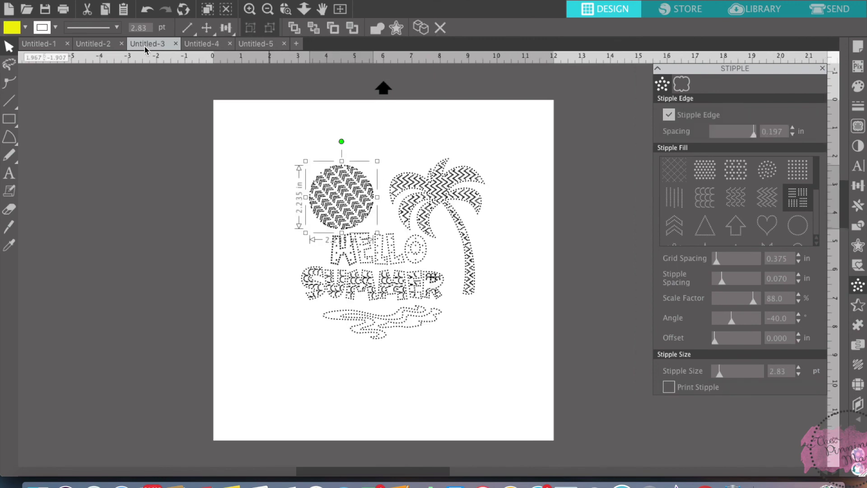
click(261, 45)
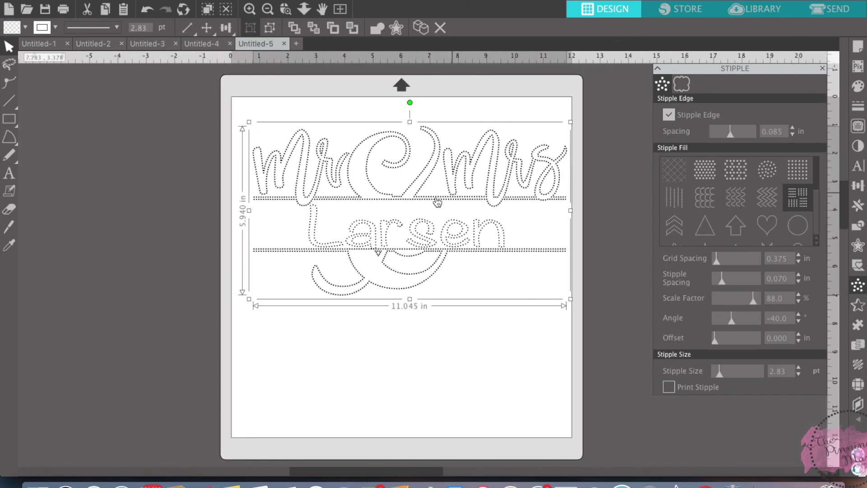
scroll(555, 262, right, 2)
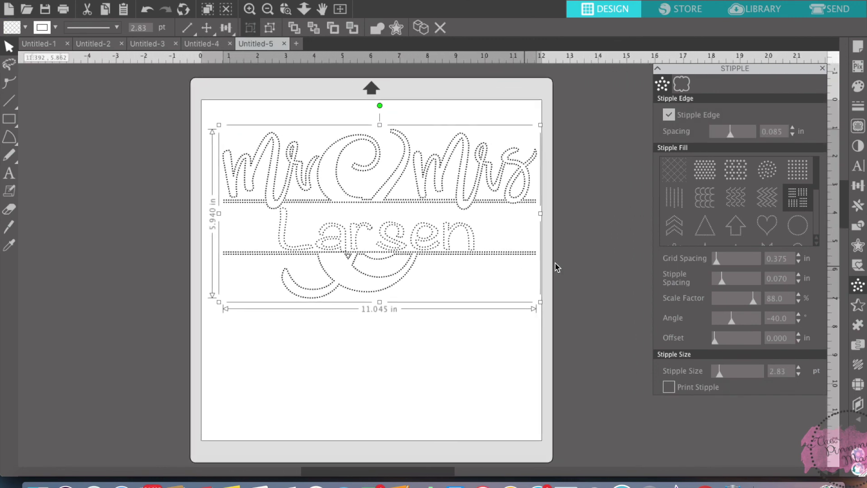